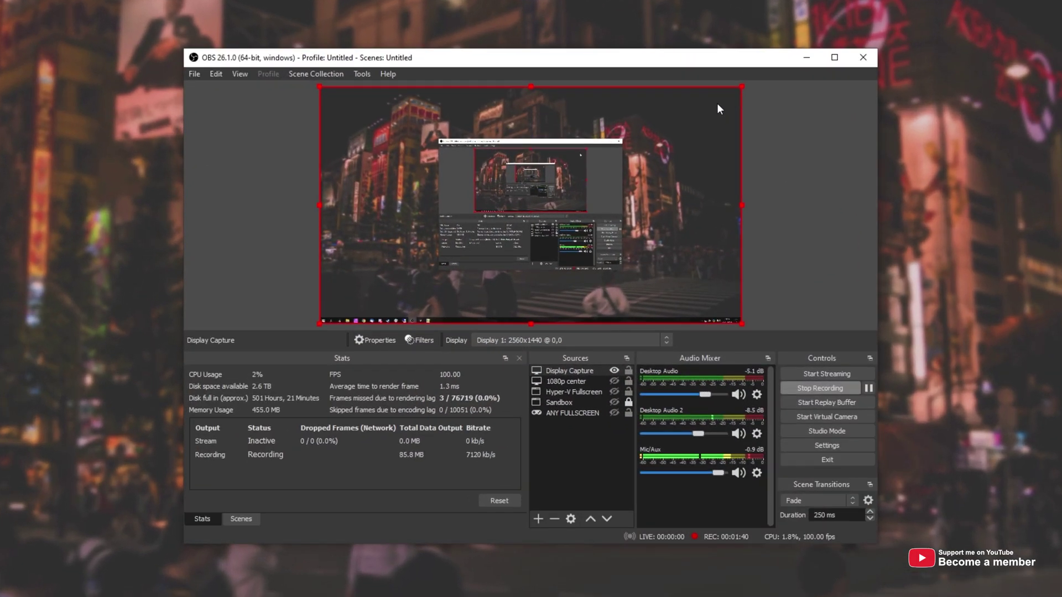
# - Lock and unlock the Display Capture source several times, checking its lock state
pyautogui.click(603, 379)
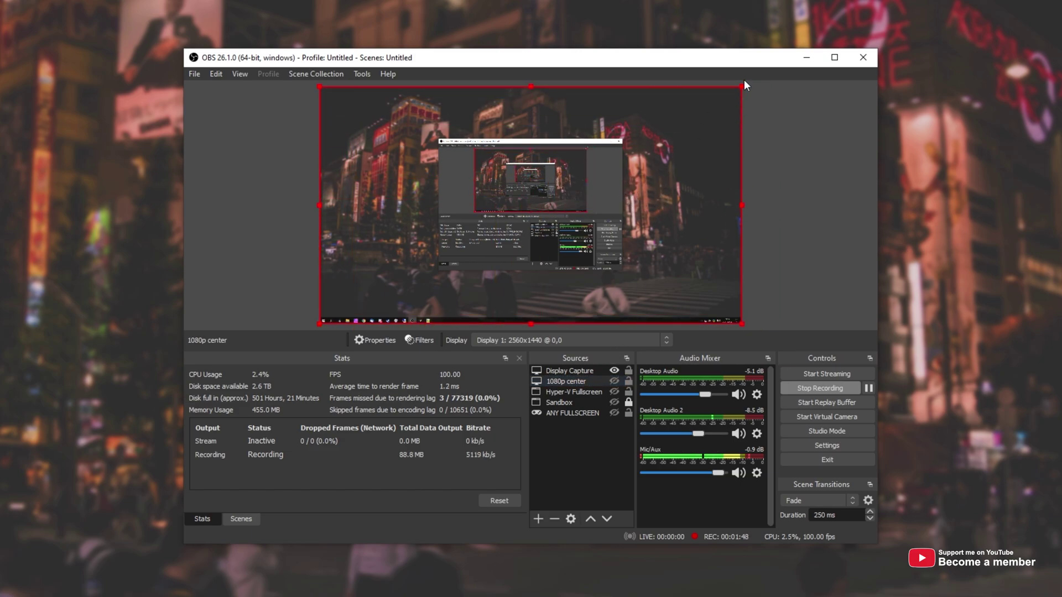
pyautogui.press('alt')
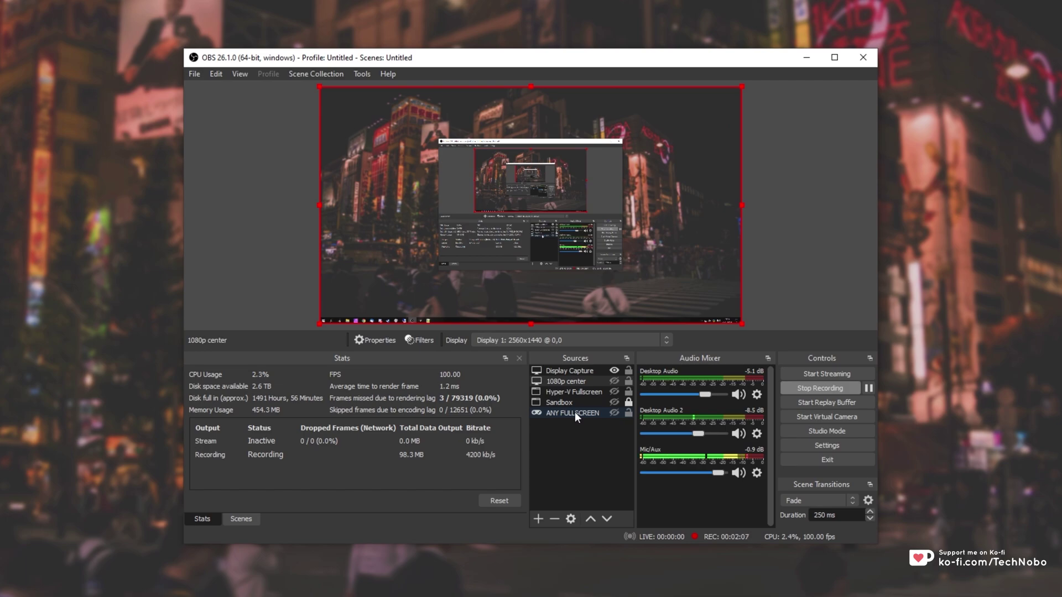
pyautogui.click(629, 370)
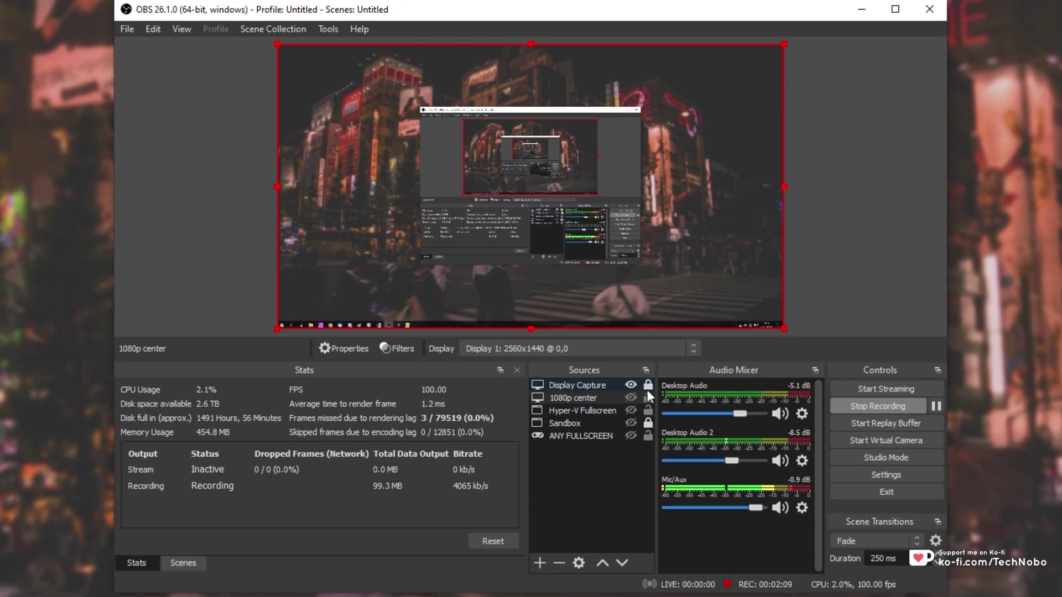
pyautogui.click(647, 387)
pyautogui.click(596, 384)
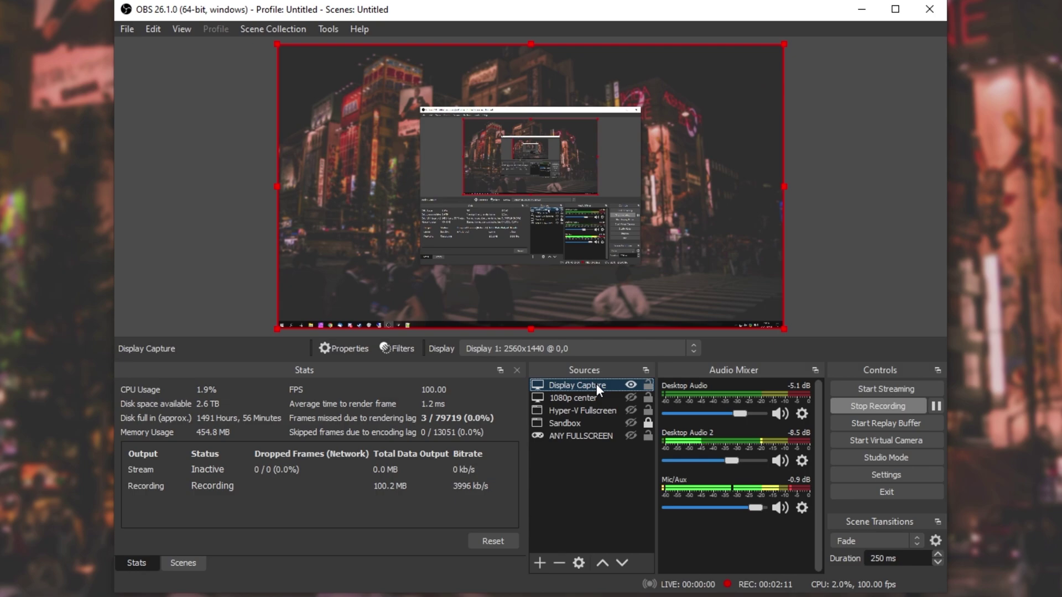
pyautogui.click(647, 385)
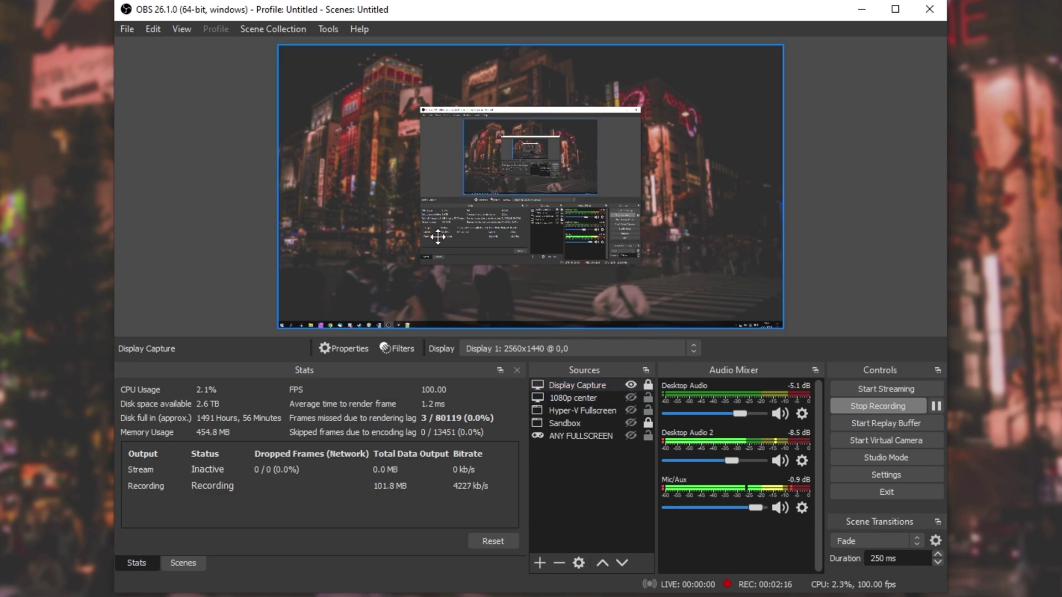
pyautogui.keyDown('ctrl'); pyautogui.click(607, 388); pyautogui.keyUp('ctrl')
pyautogui.click(606, 386)
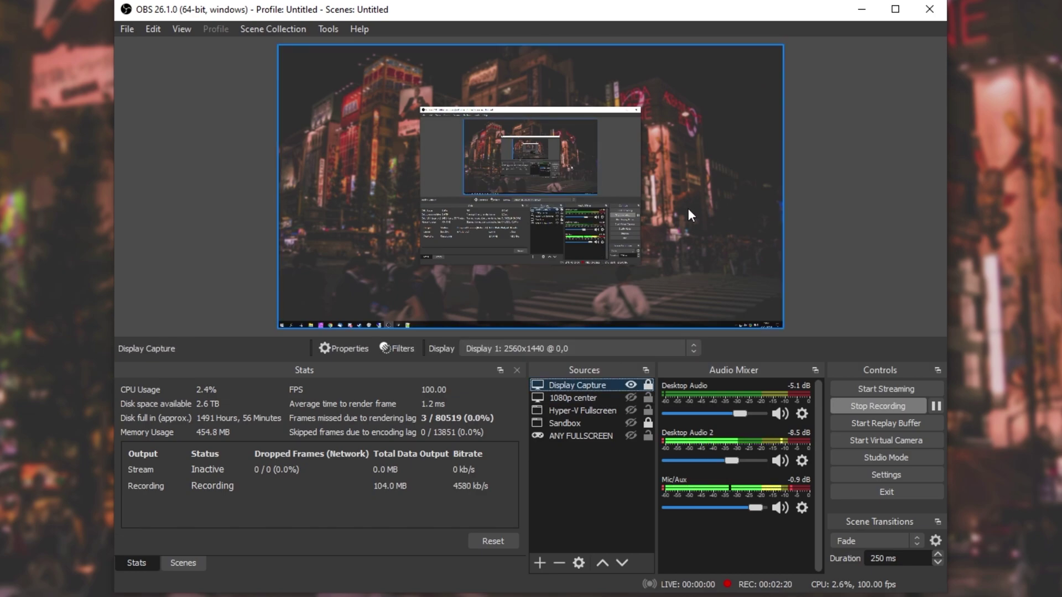
# - Switch the selection between 1080p center and Display Capture, then clear it
pyautogui.click(691, 279)
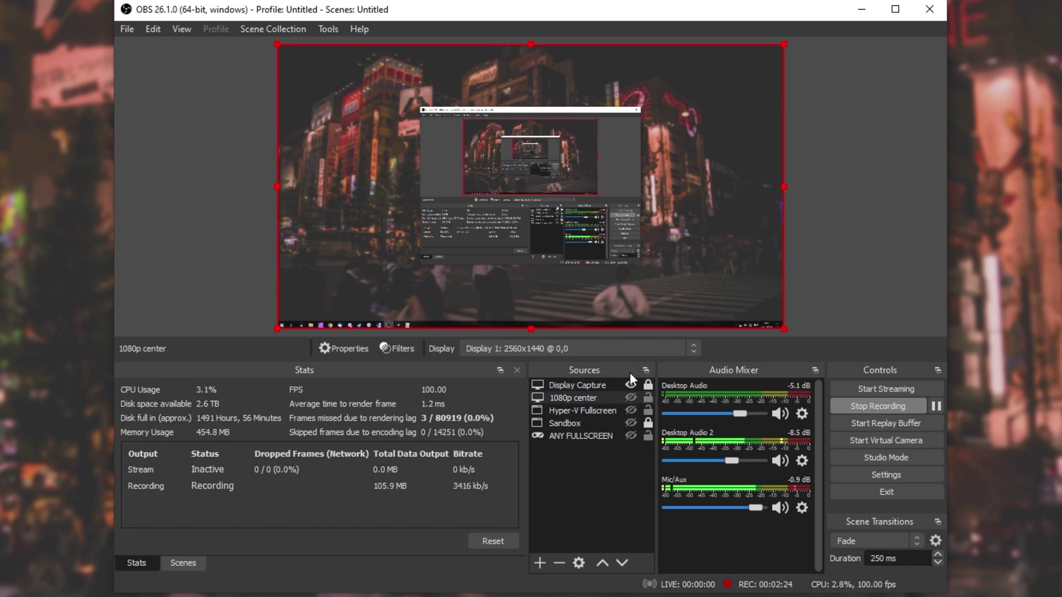
pyautogui.click(595, 387)
pyautogui.click(779, 195)
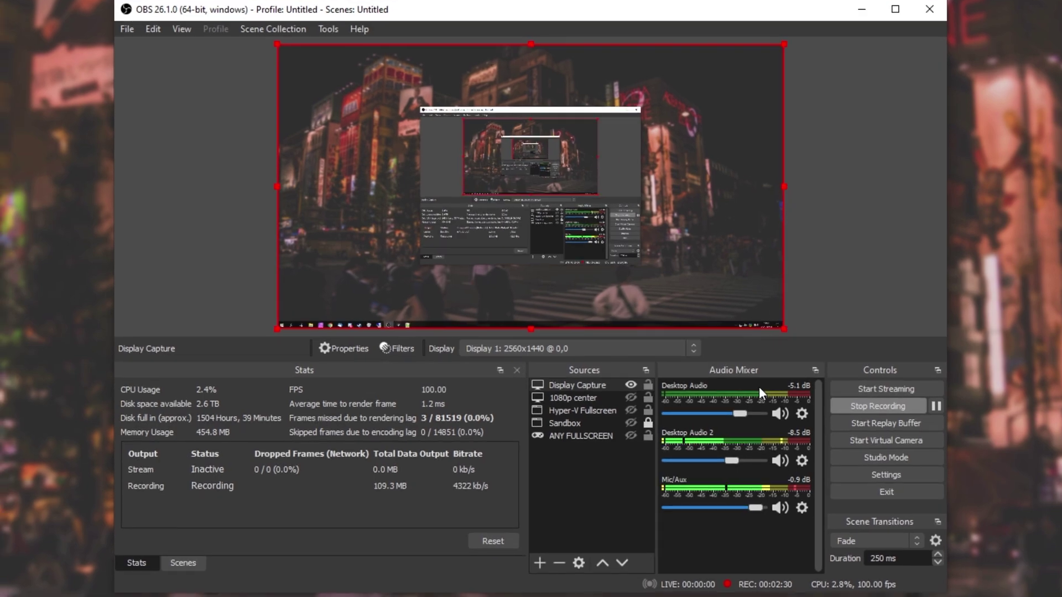
pyautogui.click(744, 221)
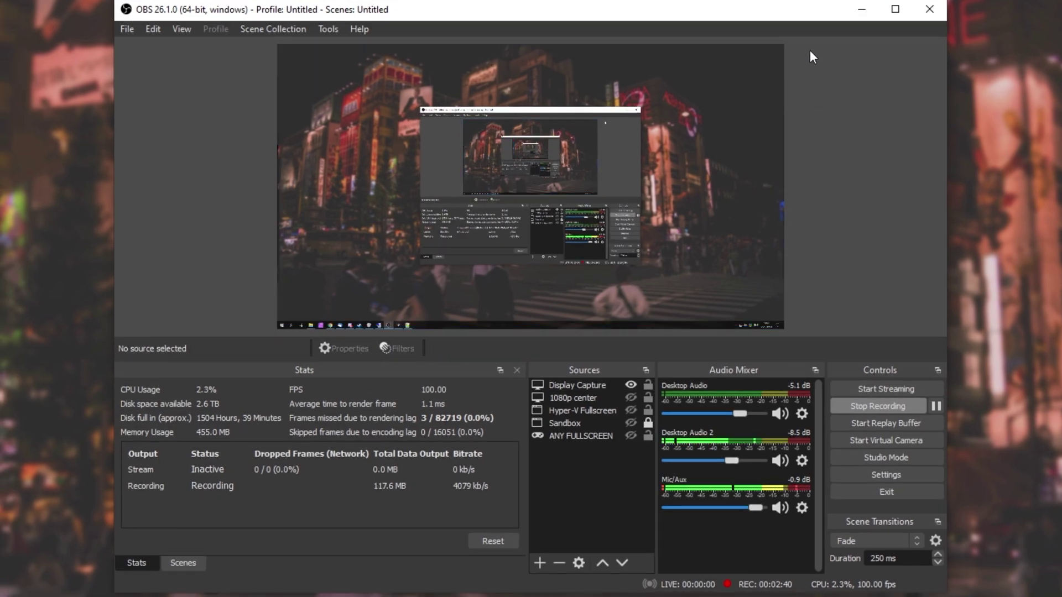
pyautogui.moveTo(792, 39); pyautogui.dragTo(256, 313)
pyautogui.click(940, 282)
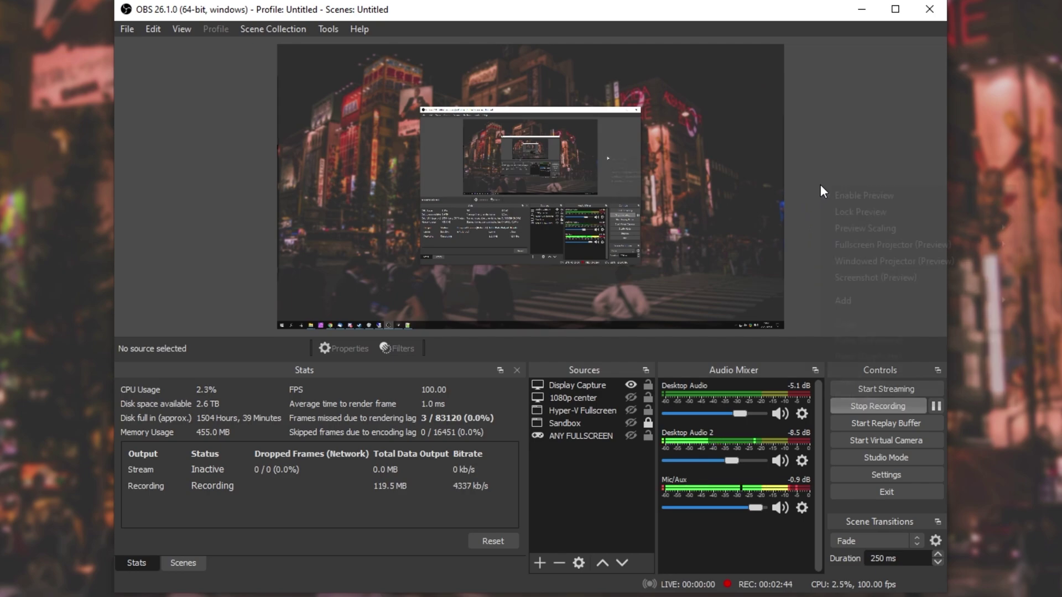
# - Turn Lock Preview on and back off, then select Display Capture
pyautogui.rightClick(821, 184)
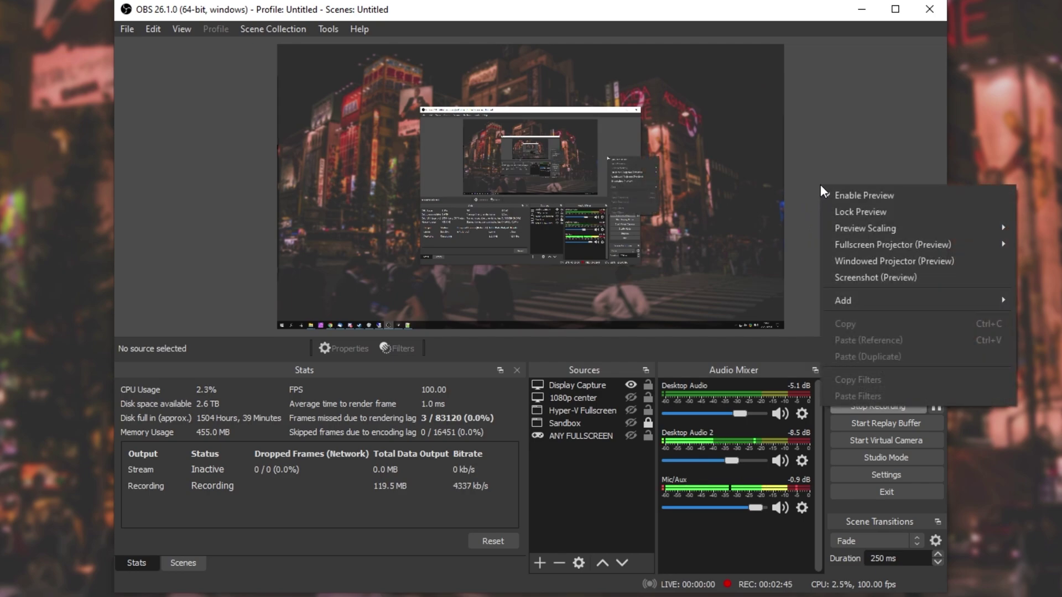
pyautogui.click(864, 213)
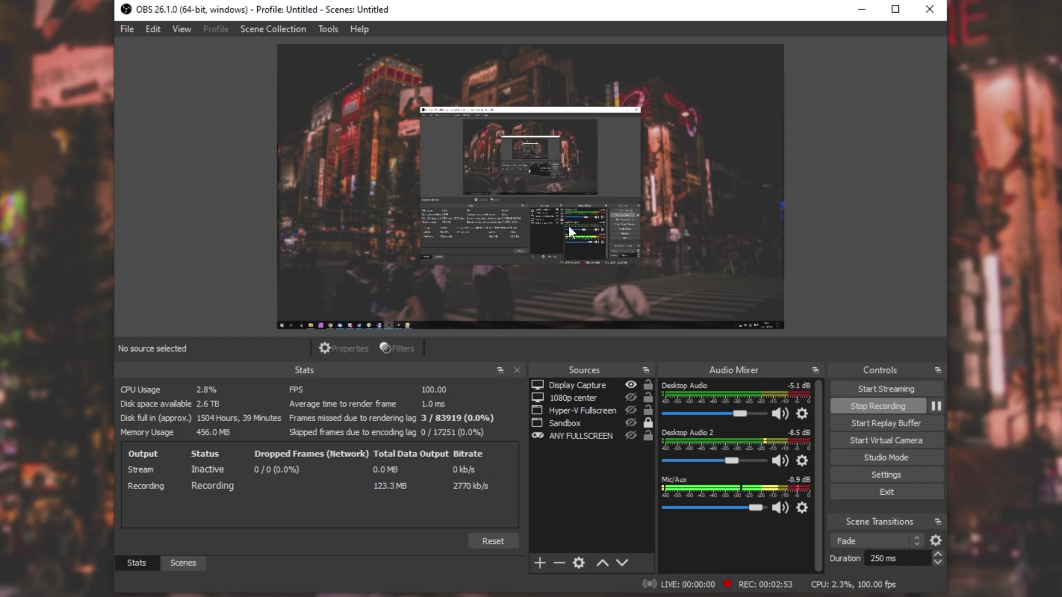
pyautogui.rightClick(712, 161)
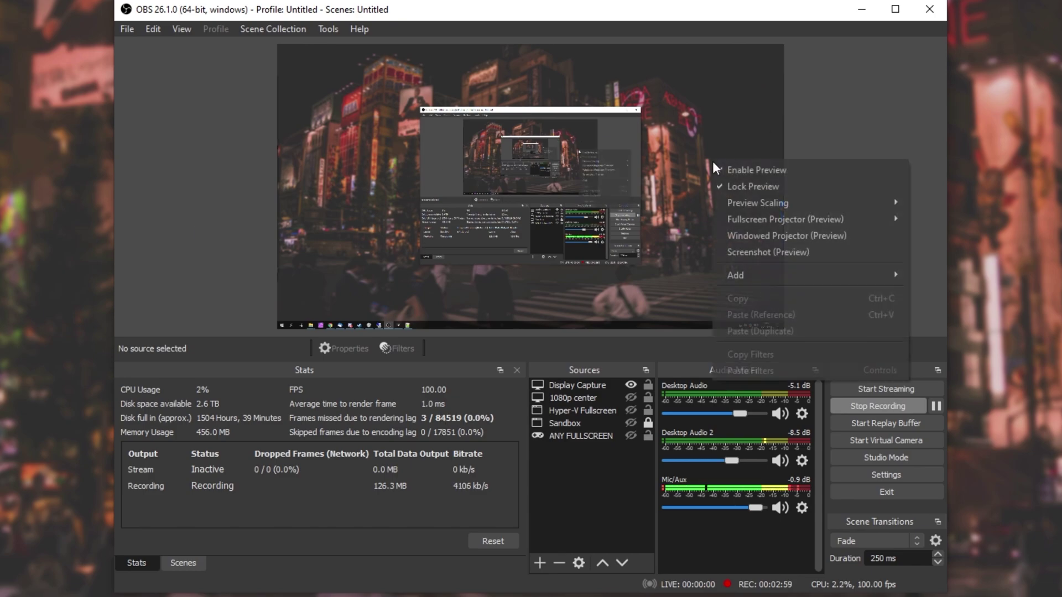
pyautogui.click(748, 189)
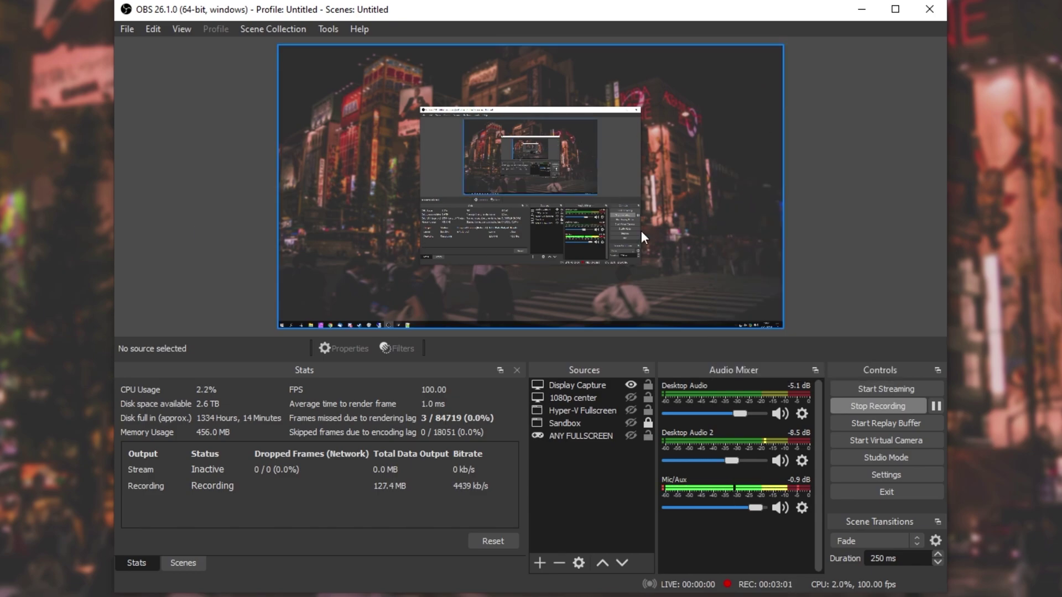
pyautogui.click(597, 386)
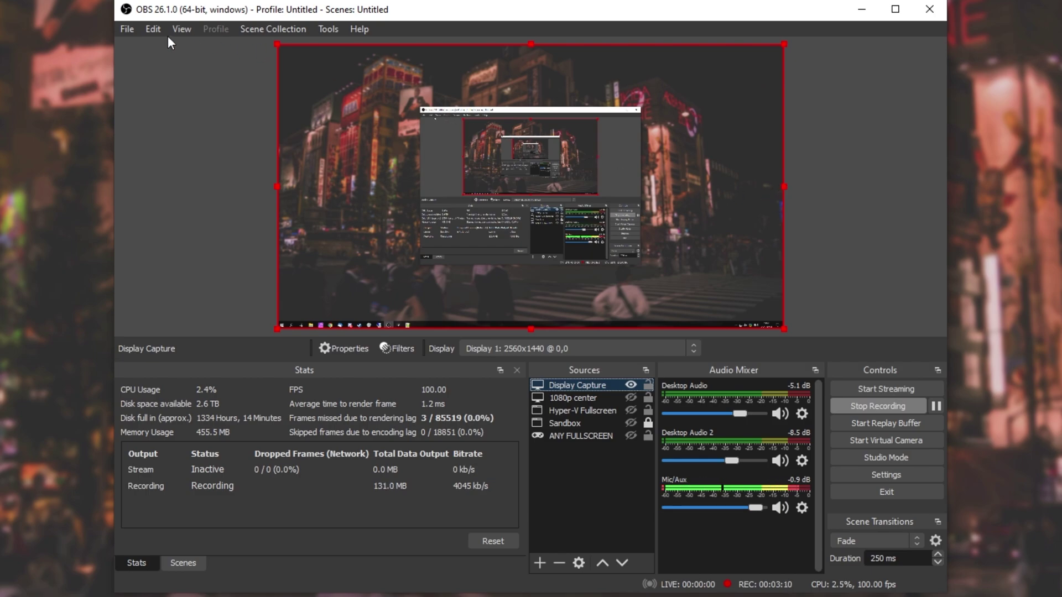
# - Review Display Capture's position and size values in Edit Transform, then close it
pyautogui.rightClick(595, 383)
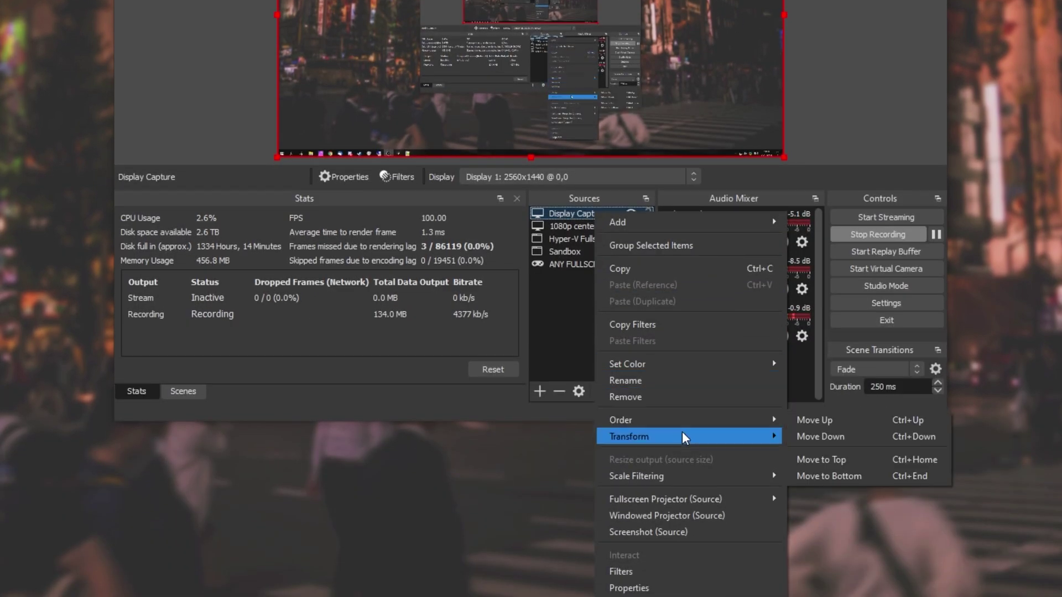
pyautogui.moveTo(682, 438)
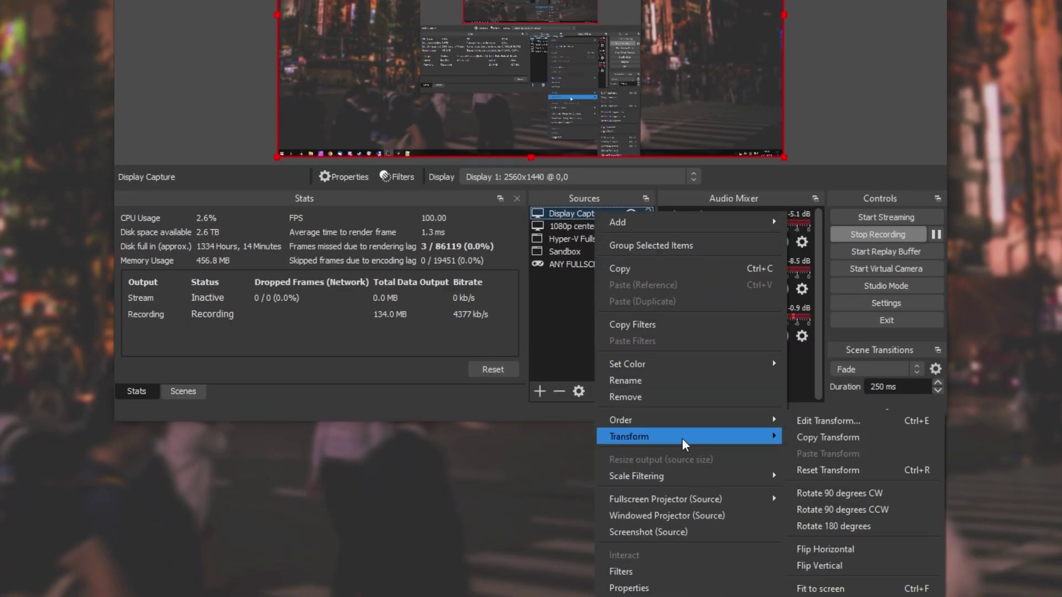
pyautogui.click(819, 422)
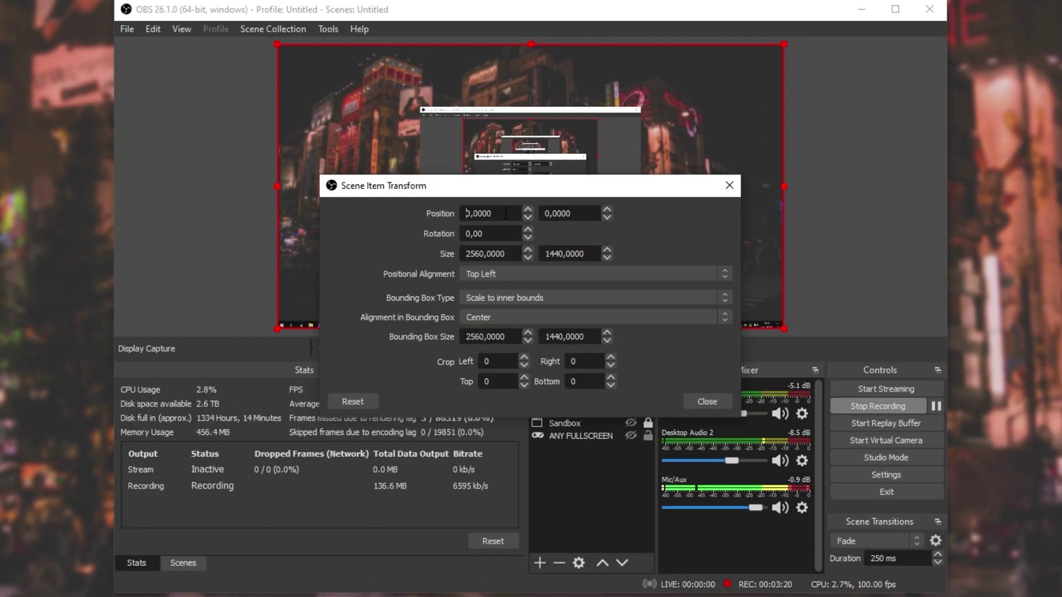
pyautogui.press('Tab')
pyautogui.hotkey('shift', 'Tab')
pyautogui.press('Tab')
pyautogui.click(512, 255)
pyautogui.moveTo(511, 255); pyautogui.dragTo(485, 254)
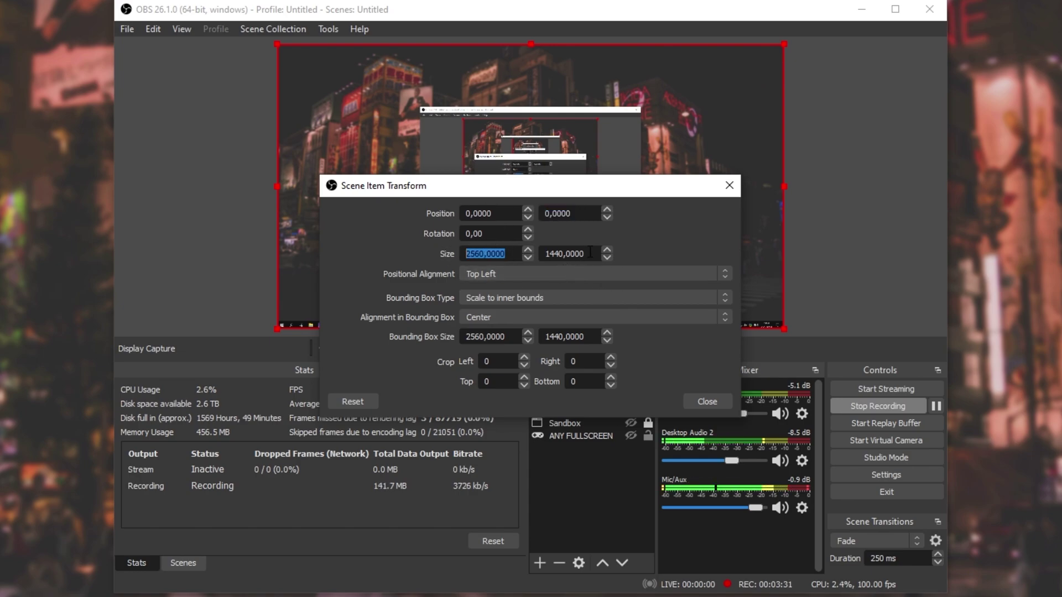
pyautogui.press('Tab')
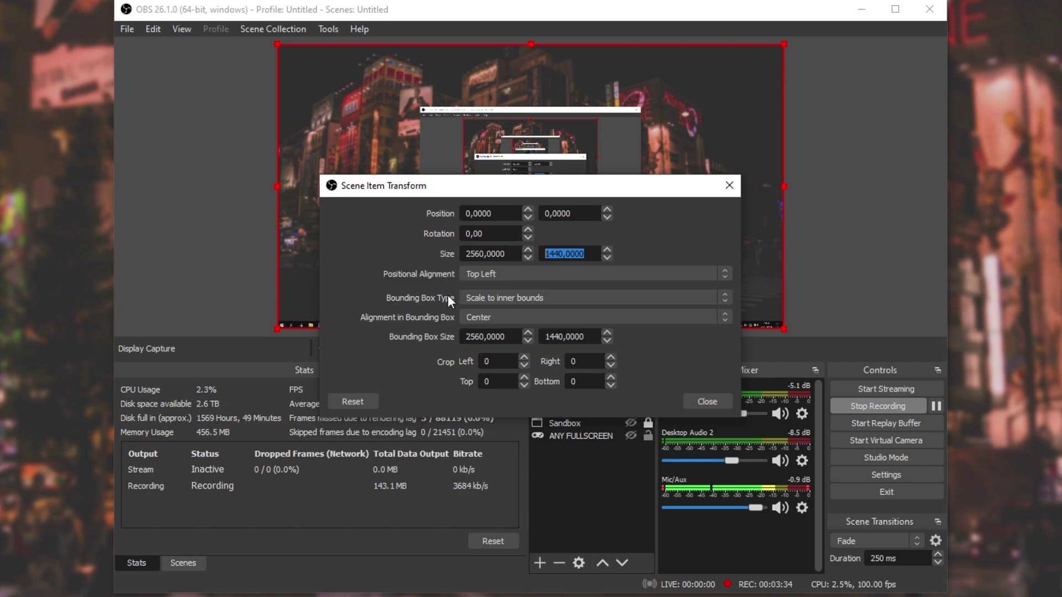
pyautogui.click(704, 402)
# - Snap the 1080p center source flush against the canvas's left edge and deselect it
pyautogui.click(593, 398)
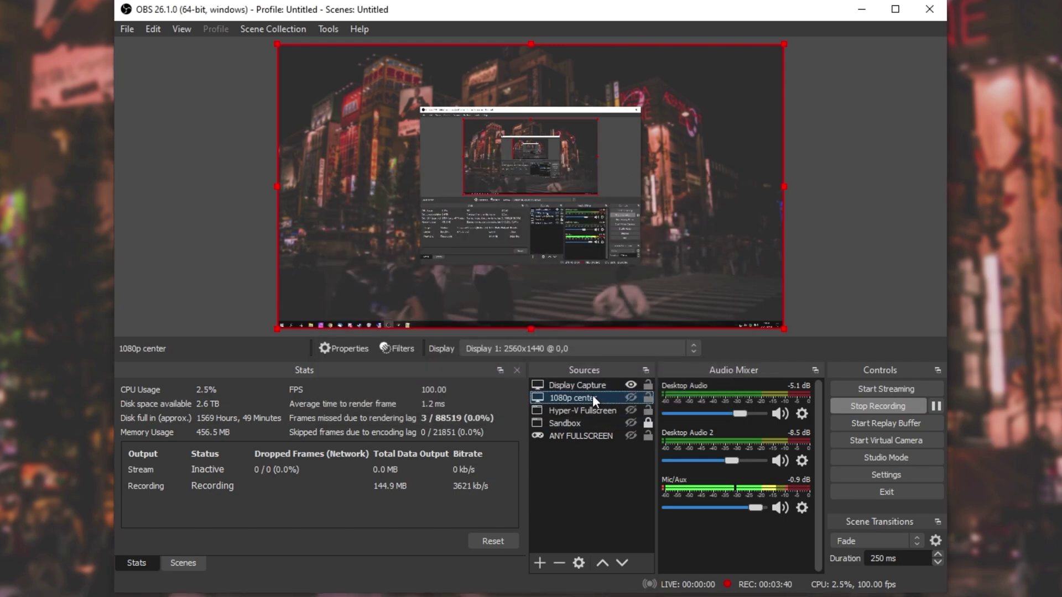
pyautogui.moveTo(698, 178); pyautogui.dragTo(648, 188)
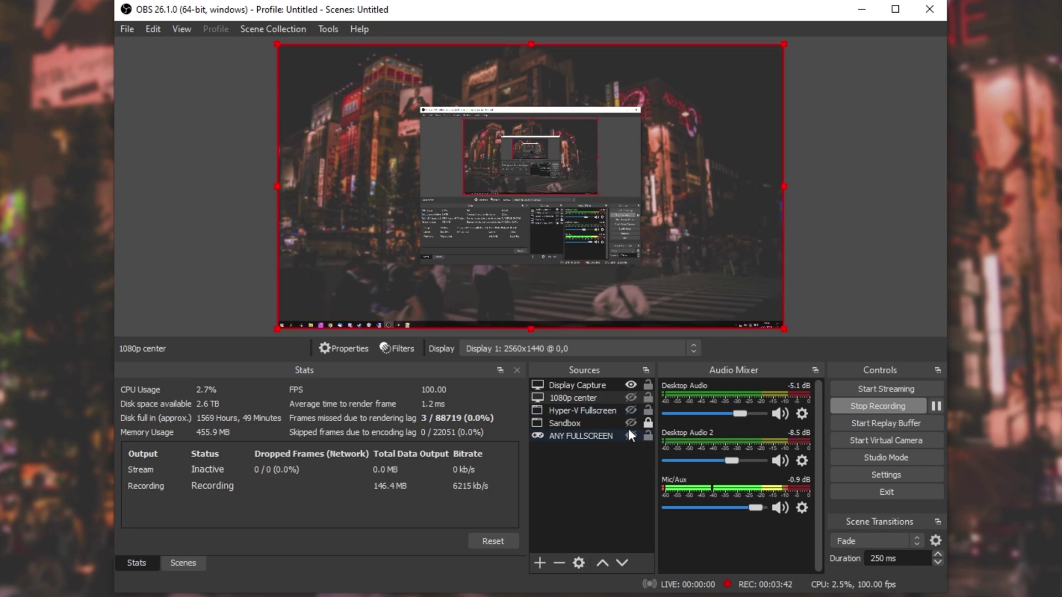
pyautogui.click(892, 238)
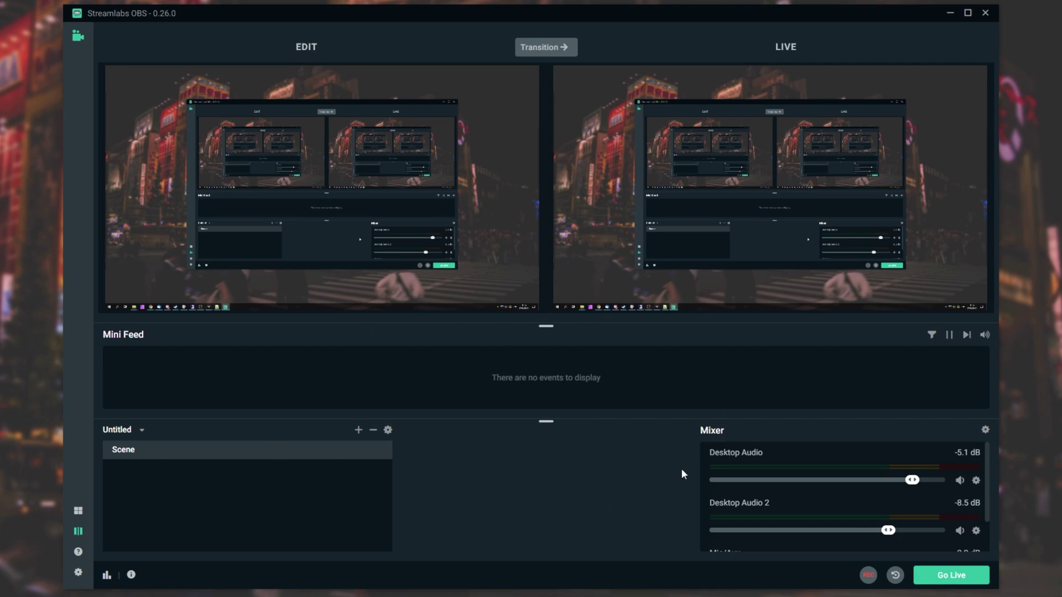
# - In the Layout Editor, place the Source Selector in the empty middle slot and save
pyautogui.click(79, 520)
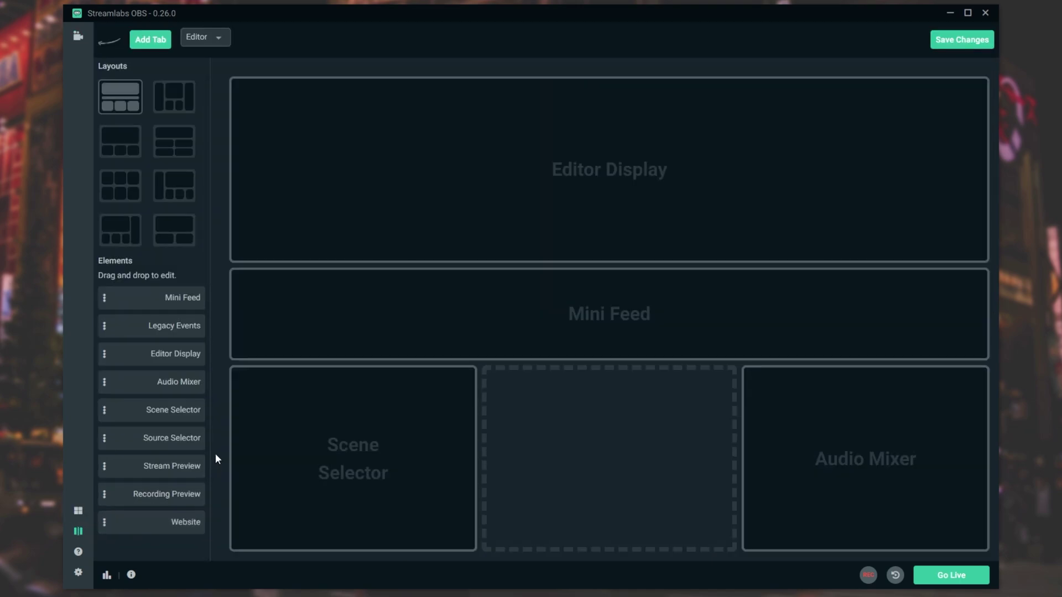
pyautogui.moveTo(156, 440); pyautogui.dragTo(550, 425)
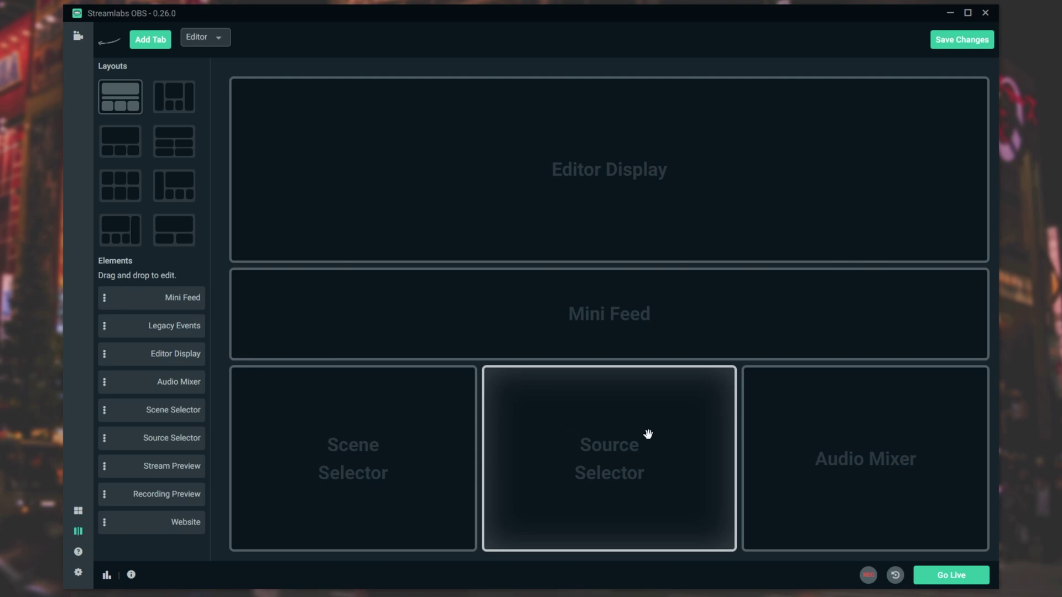
pyautogui.click(953, 50)
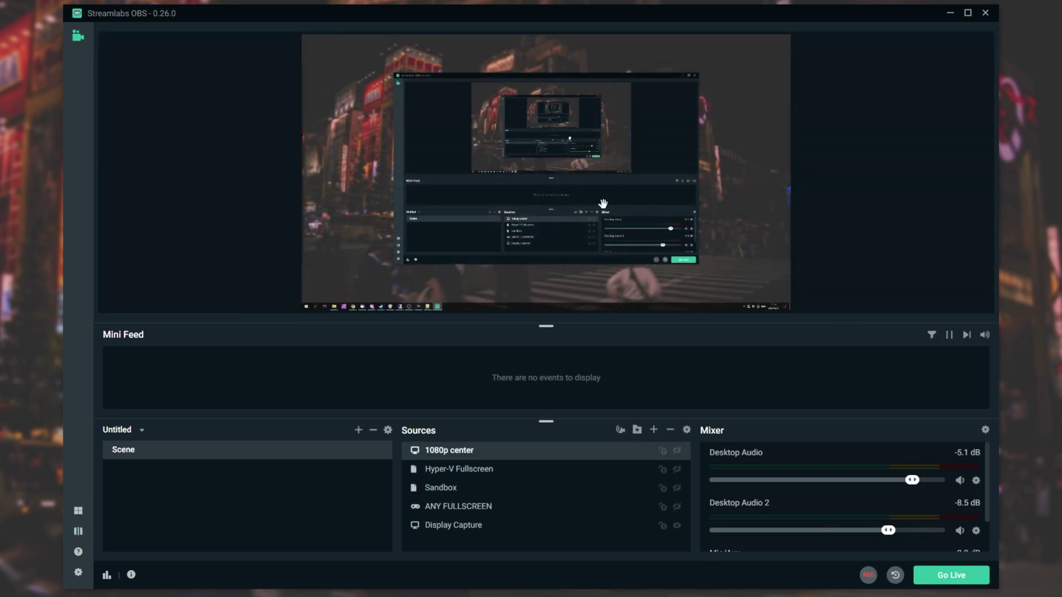
# - Turn off Studio Mode, nudge Display Capture, then lock and unlock it
pyautogui.click(586, 182)
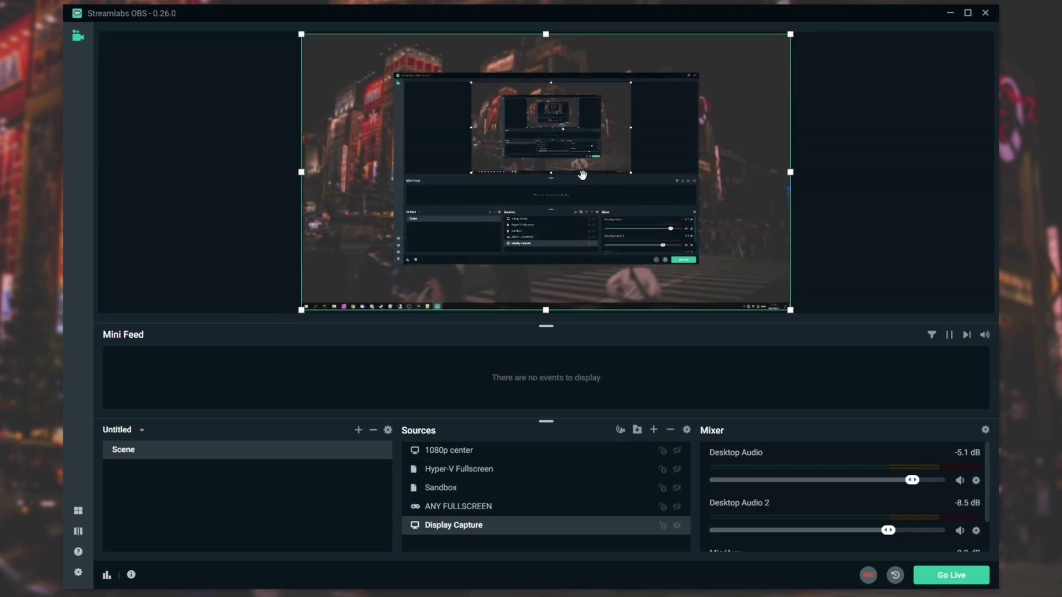
pyautogui.moveTo(582, 177)
pyautogui.mouseDown()
pyautogui.moveTo(689, 178)
pyautogui.moveTo(578, 175)
pyautogui.mouseUp()
pyautogui.click(662, 526)
pyautogui.click(622, 153)
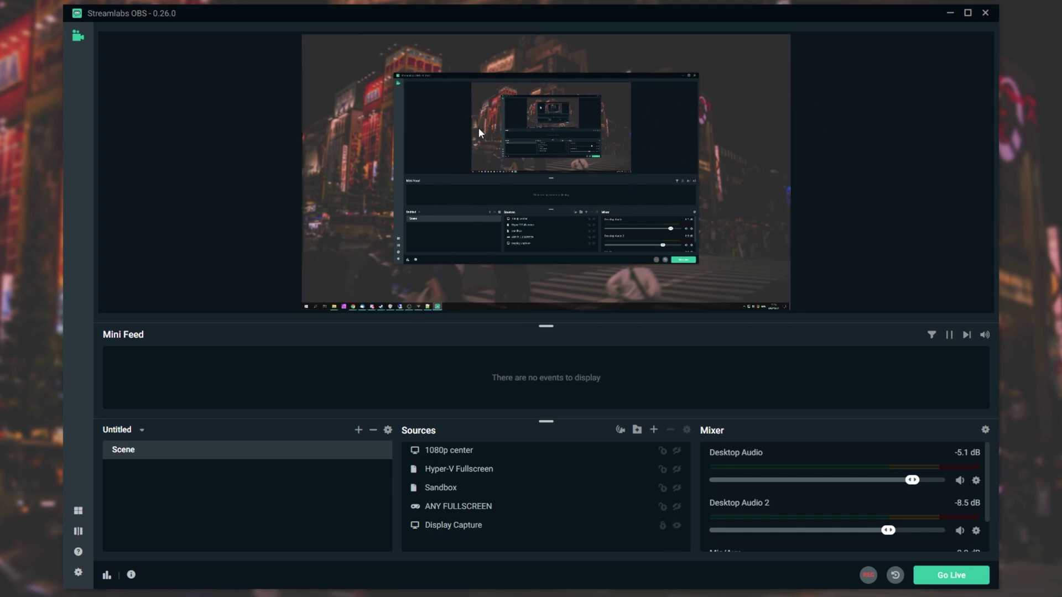
pyautogui.click(663, 526)
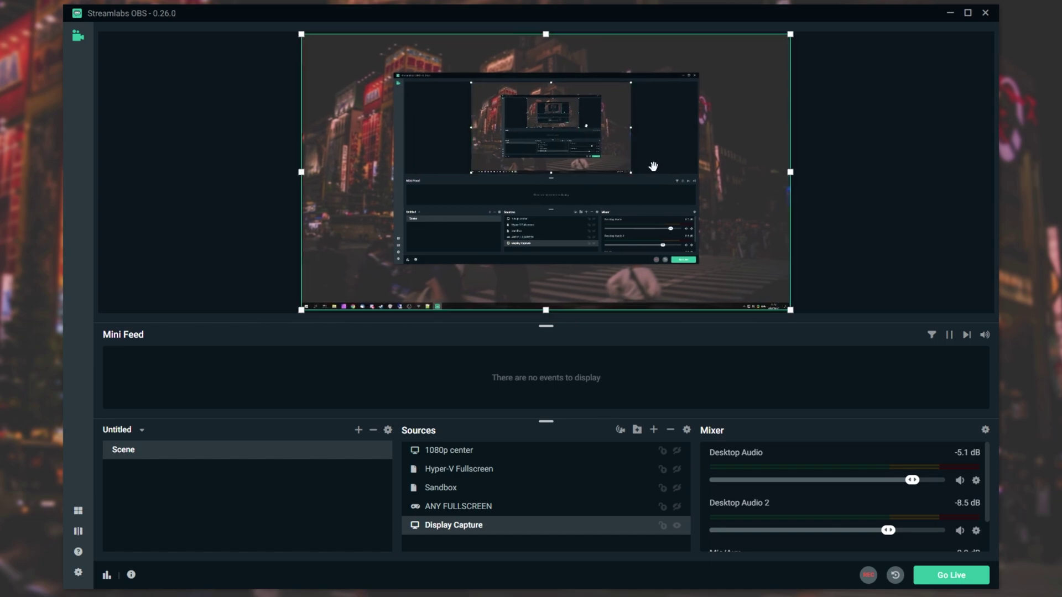
# - Apply Lock Sources then Unlock Sources from the preview menu, and check Display Capture is movable
pyautogui.click(794, 279)
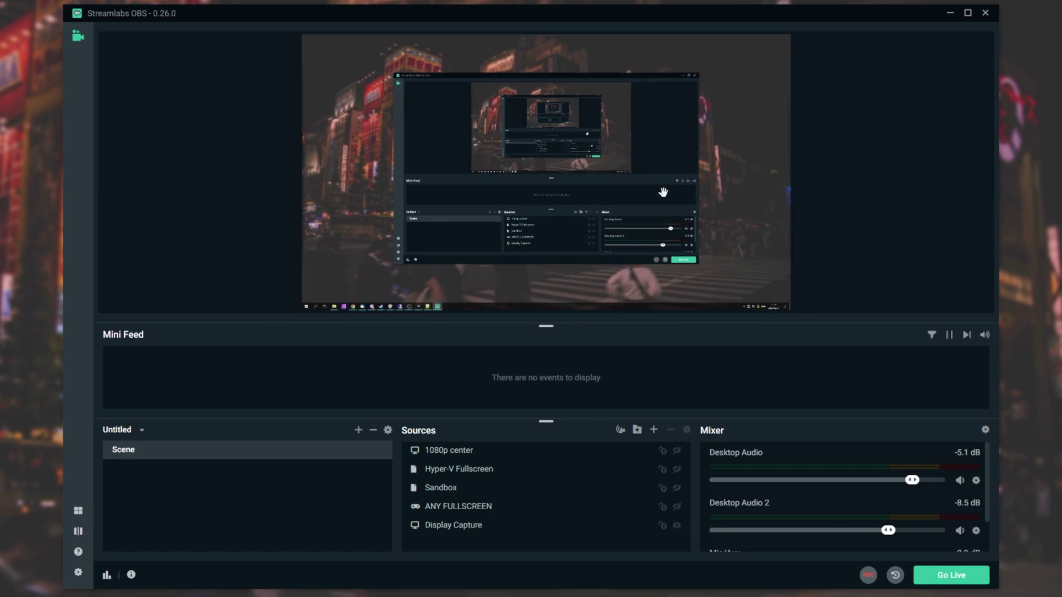
pyautogui.rightClick(840, 154)
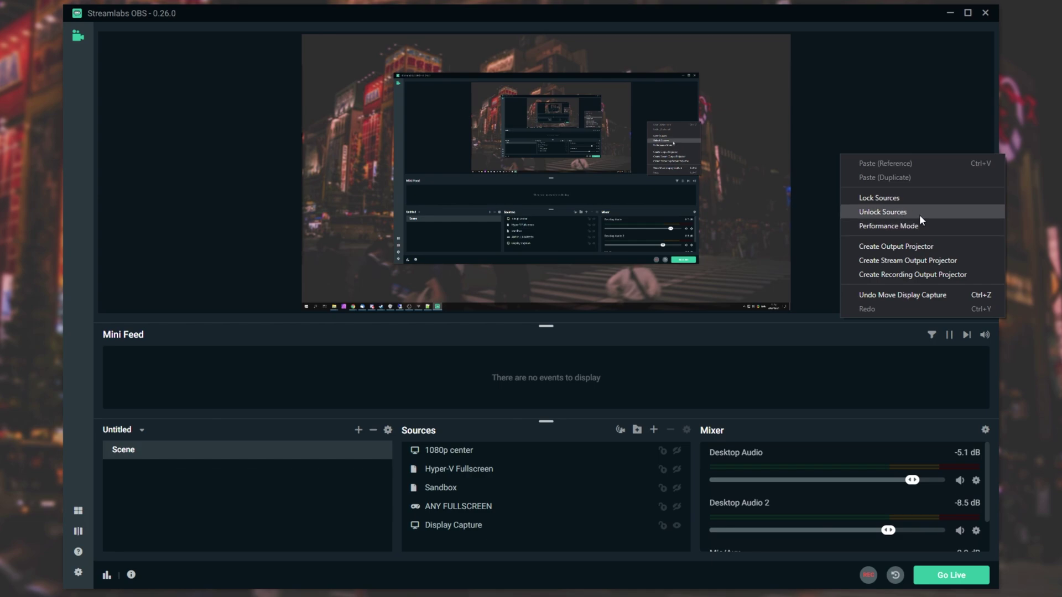
pyautogui.click(920, 215)
pyautogui.rightClick(843, 135)
pyautogui.click(871, 179)
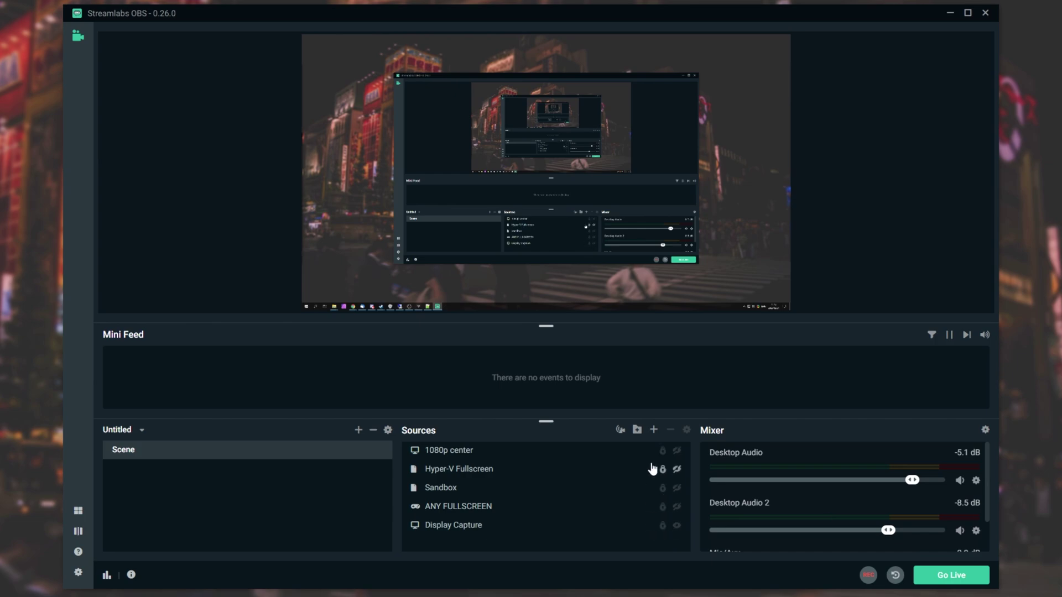
pyautogui.rightClick(818, 227)
pyautogui.click(861, 285)
pyautogui.click(692, 215)
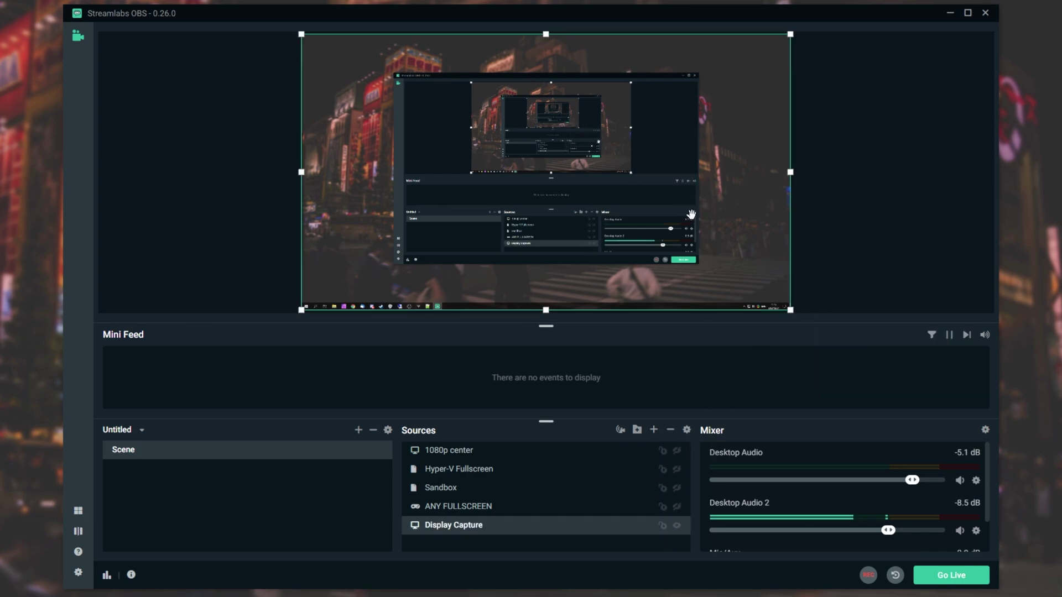
pyautogui.click(826, 239)
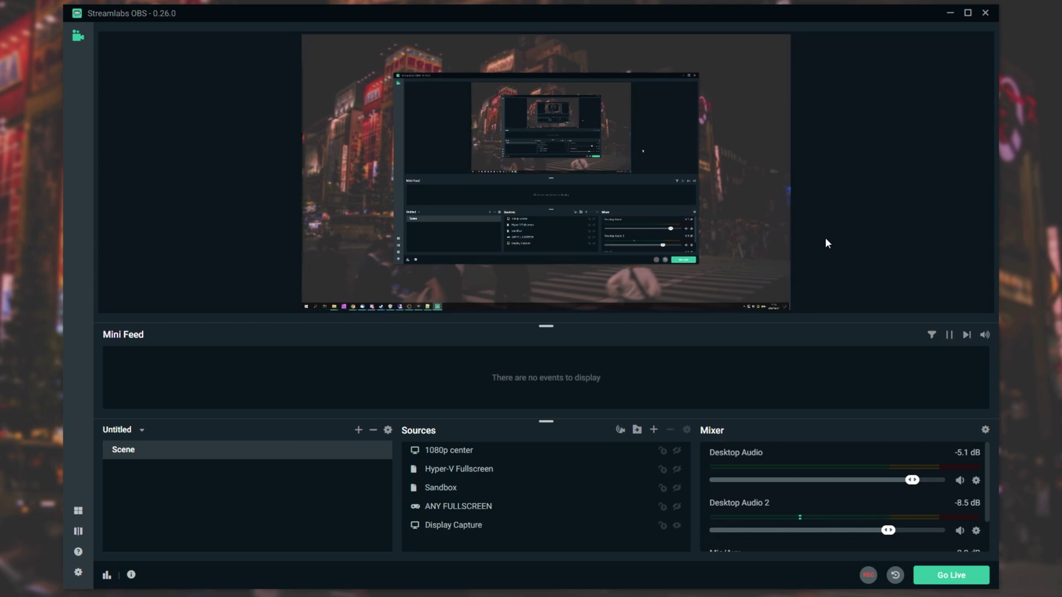
# - Enable Performance Mode, disable it again, and select Display Capture in the preview
pyautogui.rightClick(854, 174)
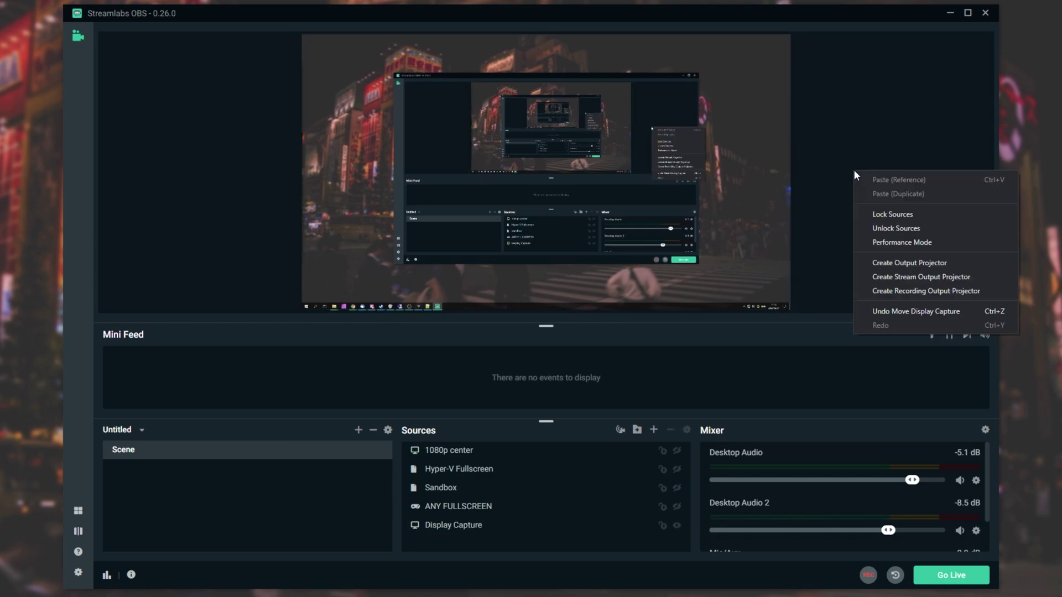
pyautogui.click(933, 246)
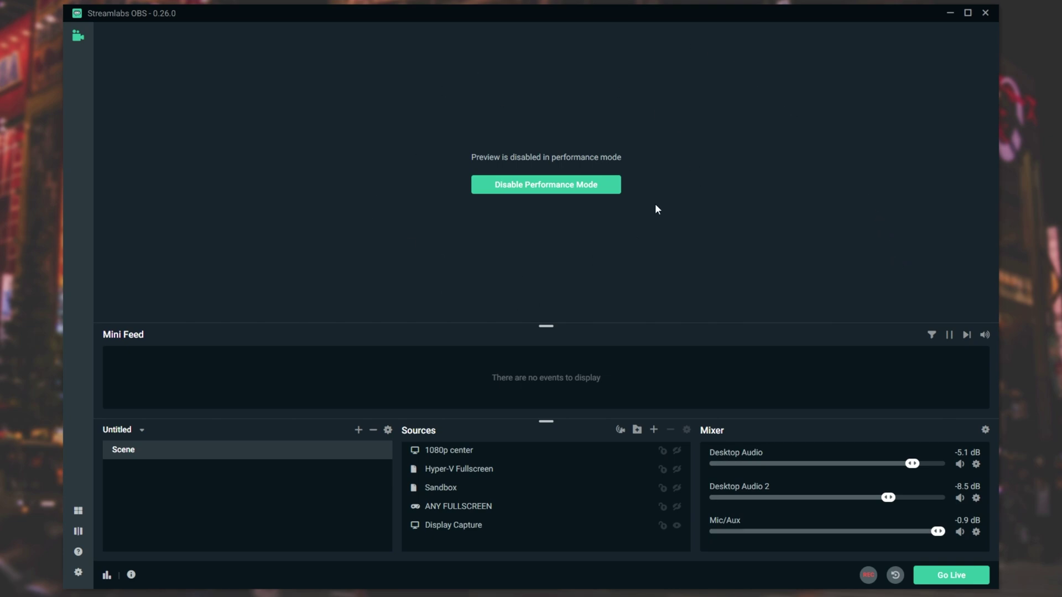
pyautogui.click(553, 195)
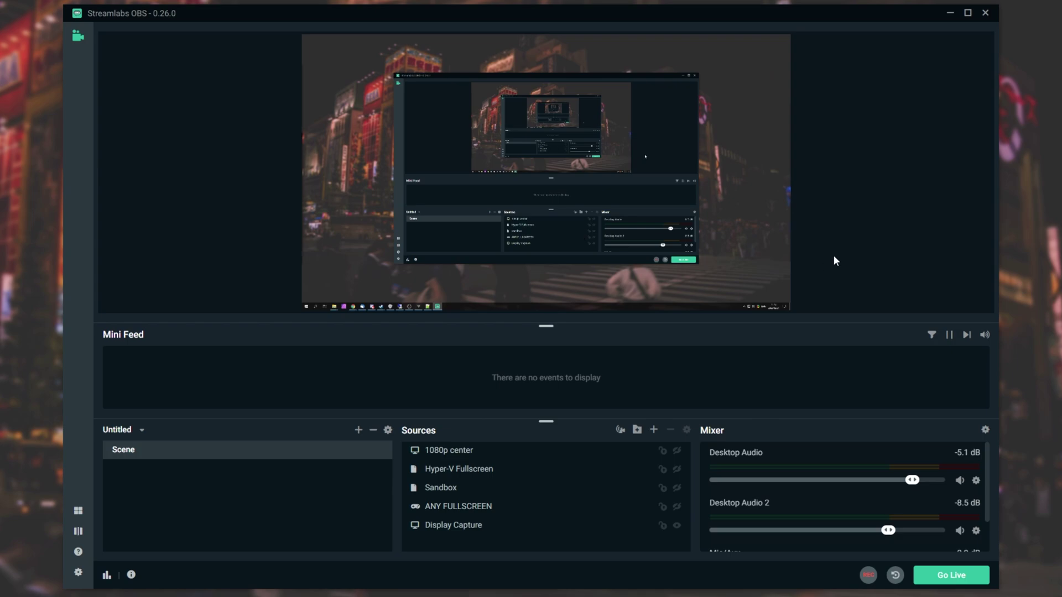
pyautogui.click(717, 197)
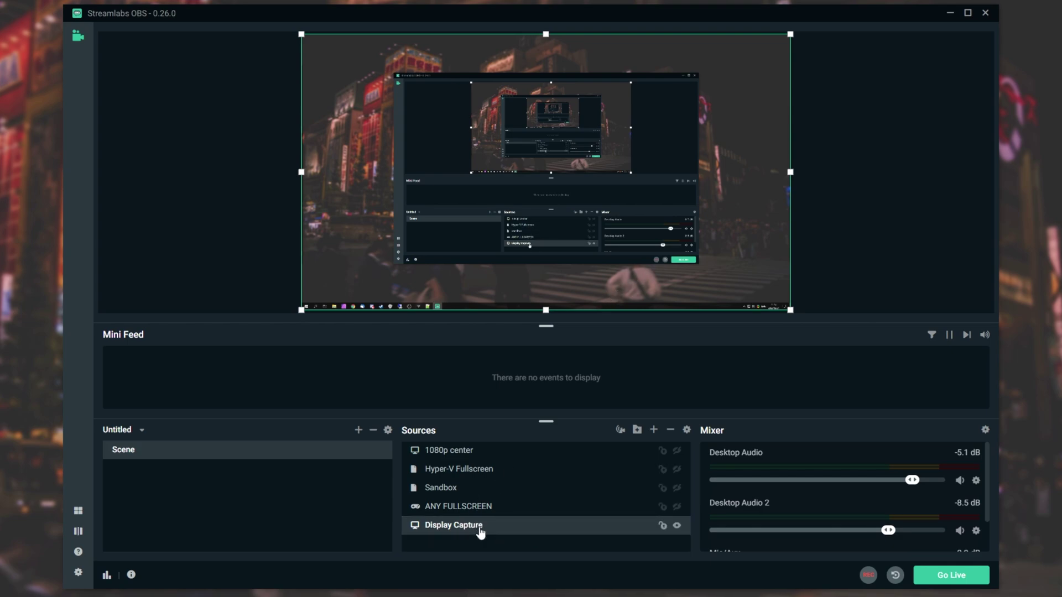
# - Check Display Capture's transform (2560x1440 at 0,0), then drag its right edge to narrow it
pyautogui.rightClick(512, 524)
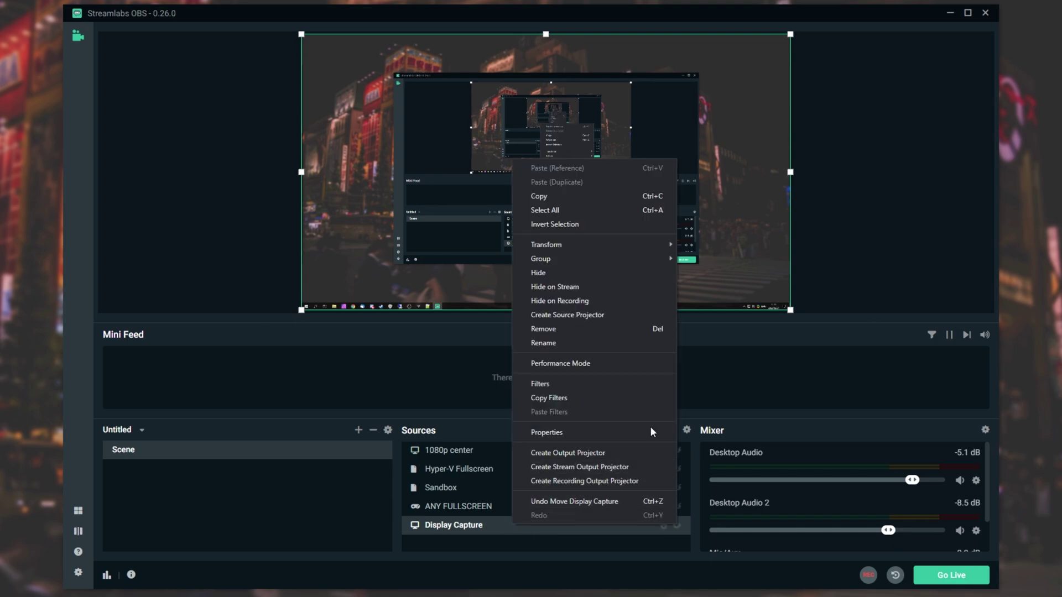
pyautogui.moveTo(643, 241)
pyautogui.click(715, 244)
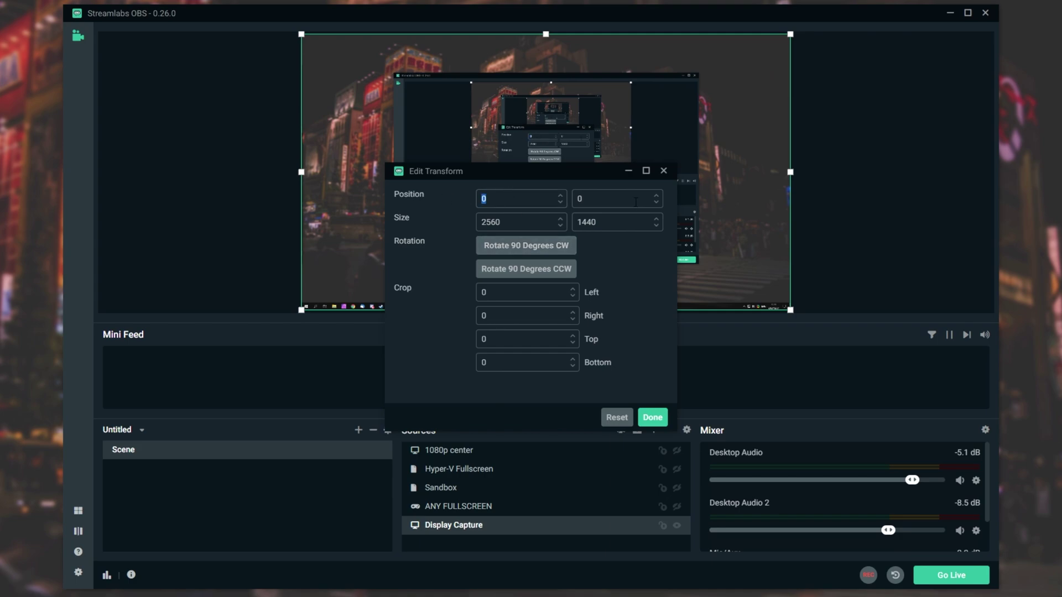
pyautogui.click(513, 198)
pyautogui.press('Tab')
pyautogui.hotkey('shift', 'Tab')
pyautogui.press('Tab')
pyautogui.press('Tab')
pyautogui.click(649, 418)
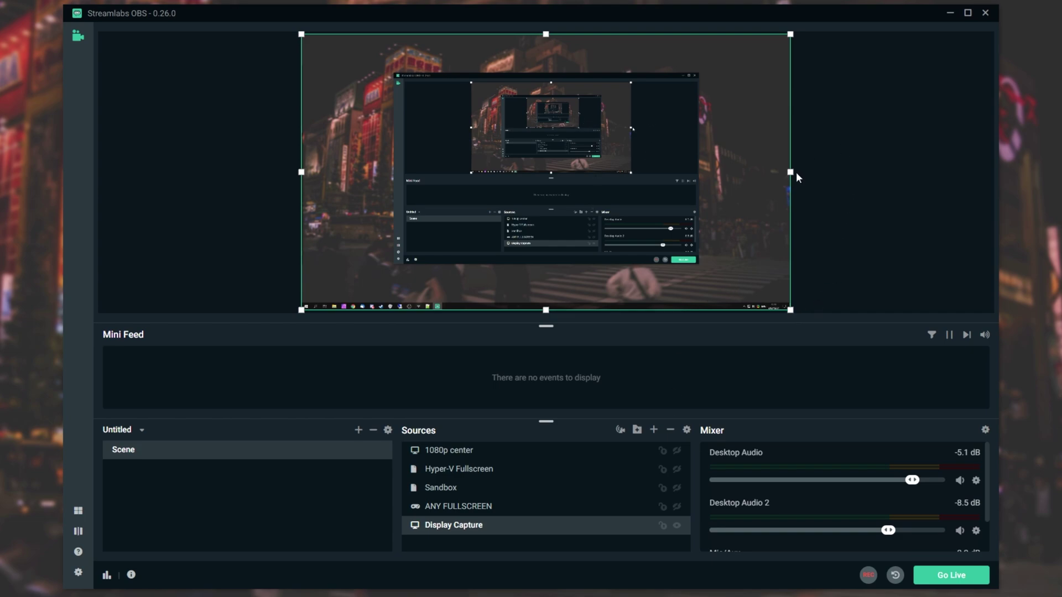
pyautogui.moveTo(788, 172); pyautogui.dragTo(791, 193)
# - Close the Streamlabs OBS window
pyautogui.click(984, 17)
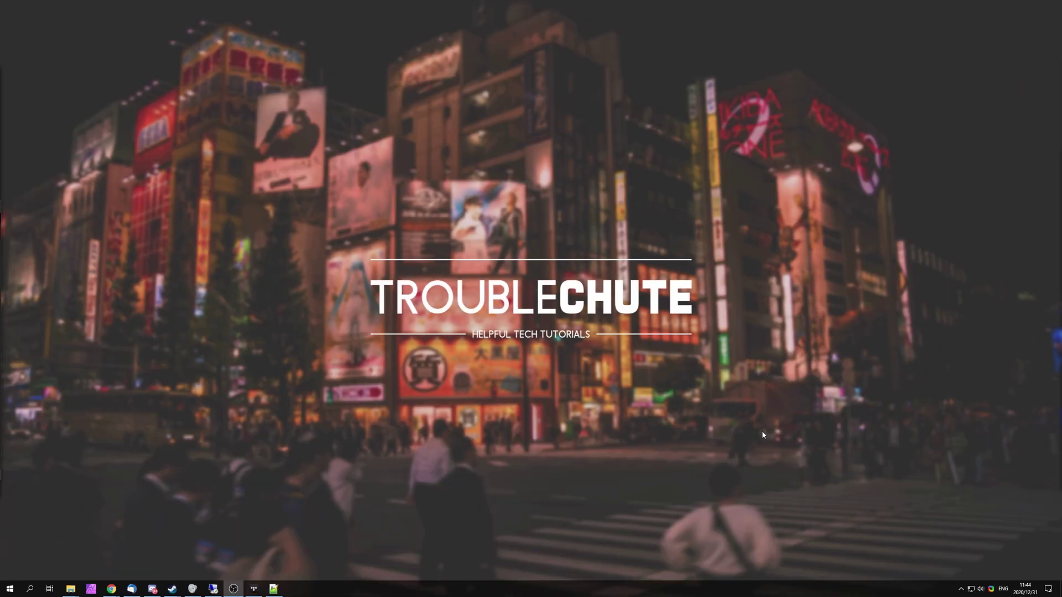